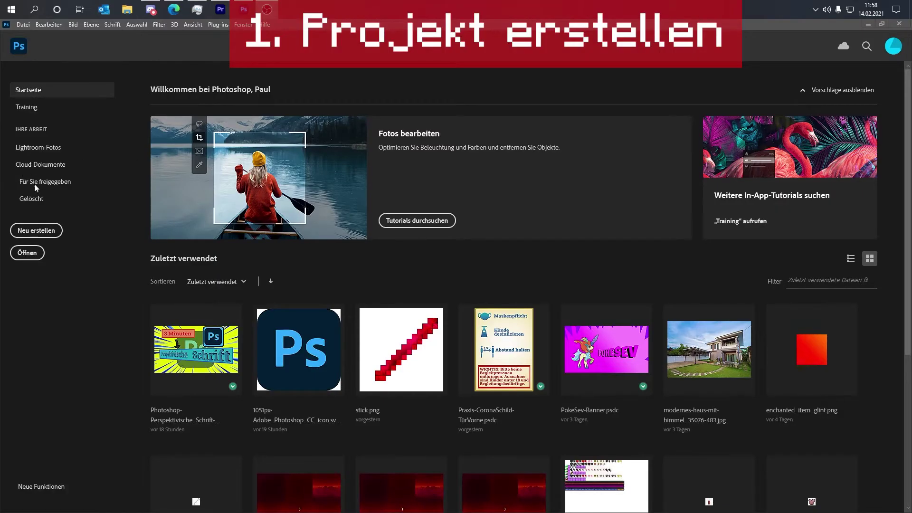
Create a new white document 1920 wide by 1080 high.
click(45, 232)
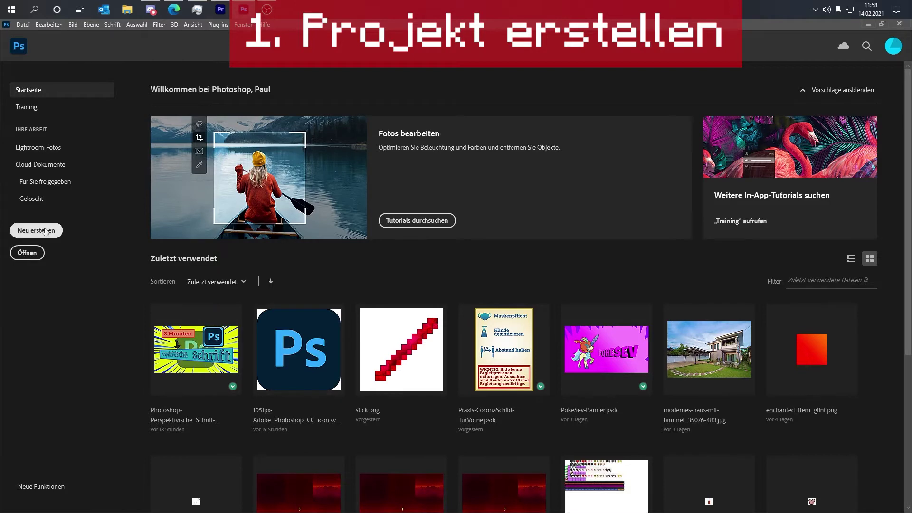
click(44, 233)
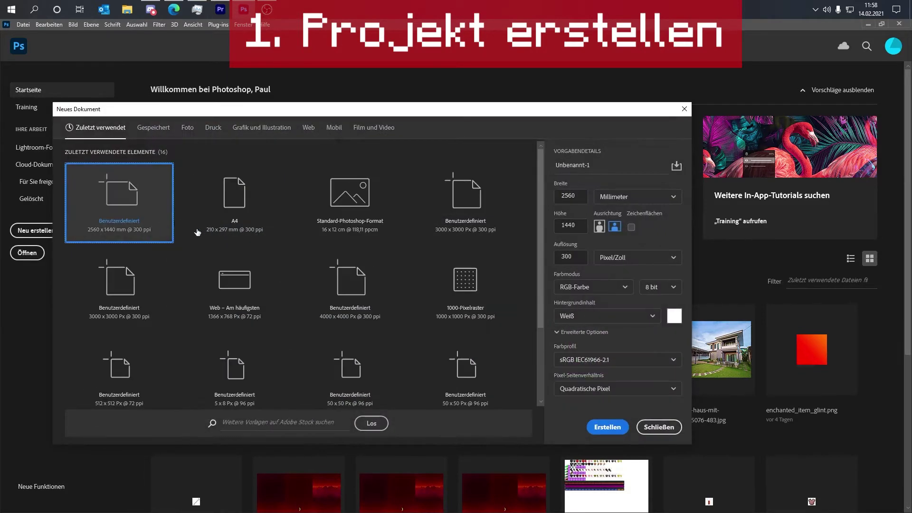
click(569, 196)
double_click(569, 195)
text(19)
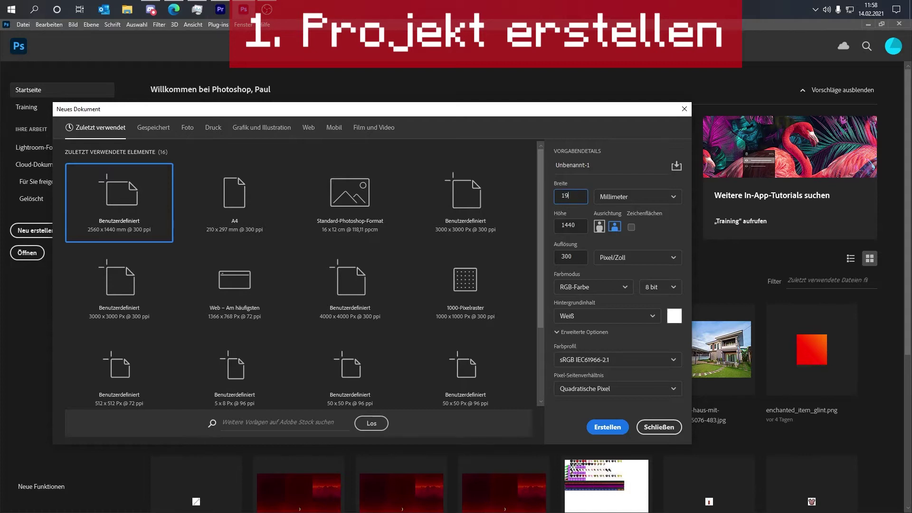
key(Tab)
key(Tab)
text(1)
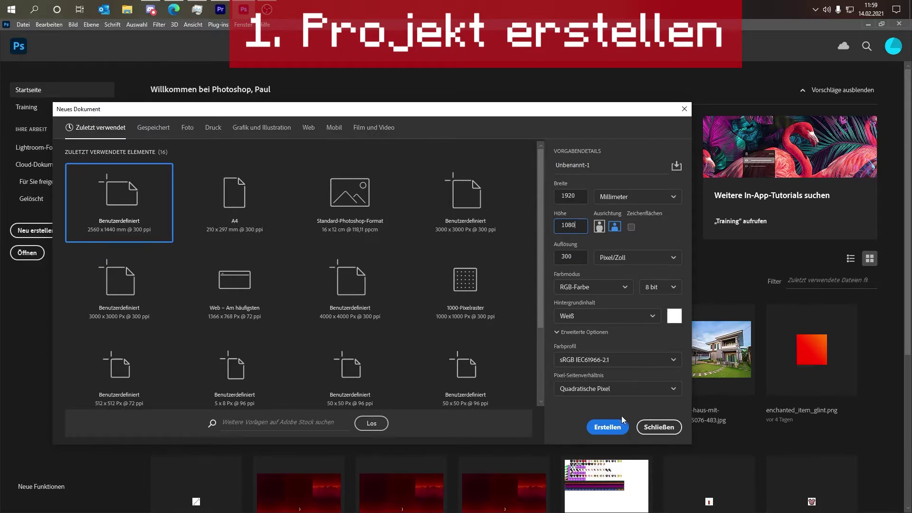
click(607, 428)
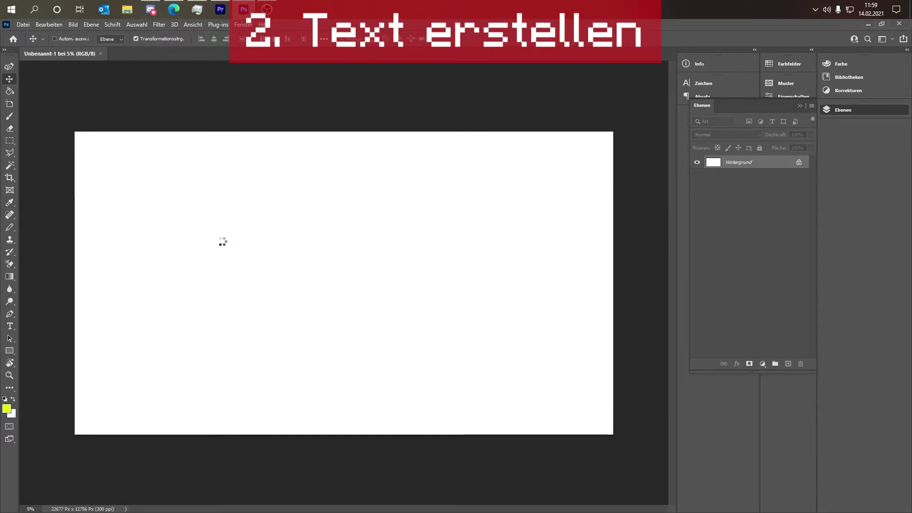
Draw a text box in the upper middle of the canvas, type 'Beispiel' and select all of it.
key(t)
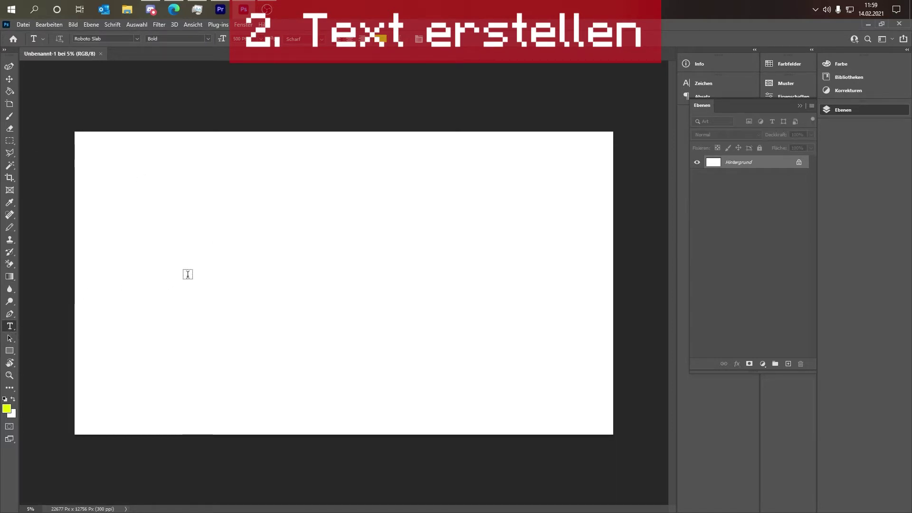
drag(233, 224, 459, 279)
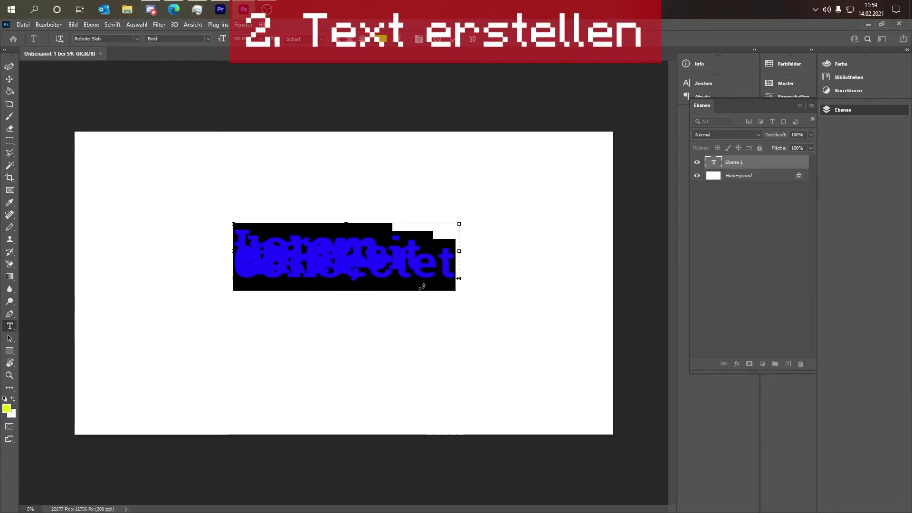
text(Beispiel)
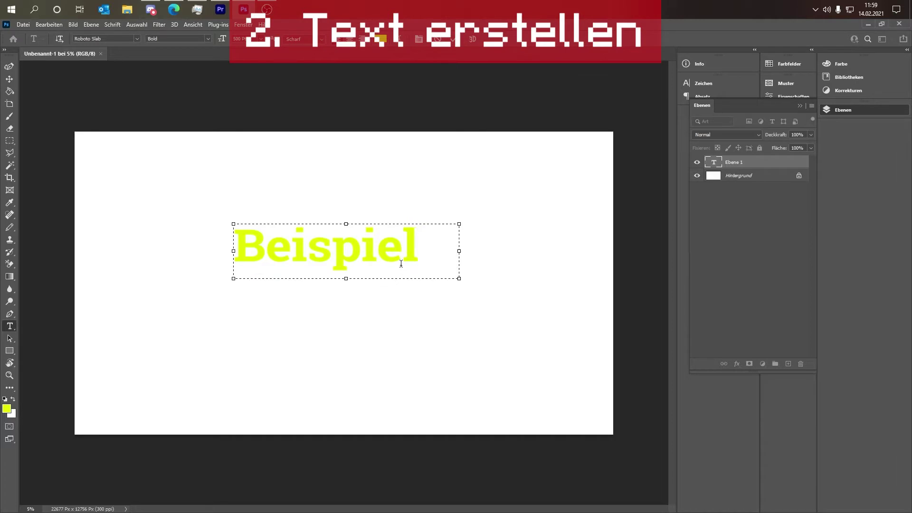
key(ctrl+a)
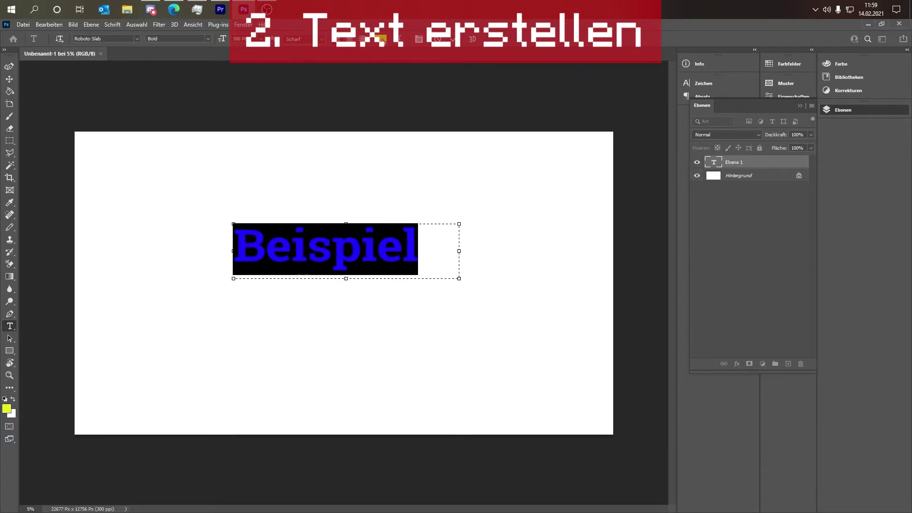
Recolour the selected Beispiel text to cyan (23b7e8) and commit the edit.
click(381, 38)
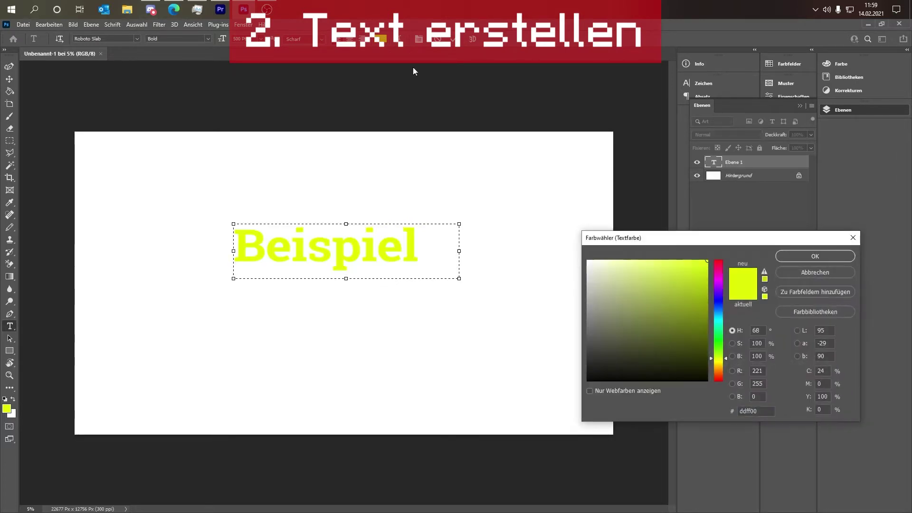
drag(720, 323, 719, 315)
click(681, 274)
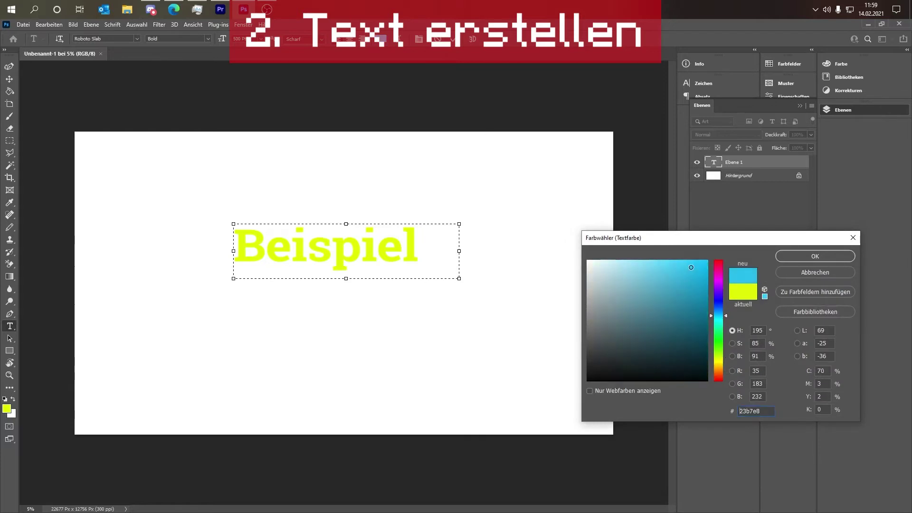
click(800, 256)
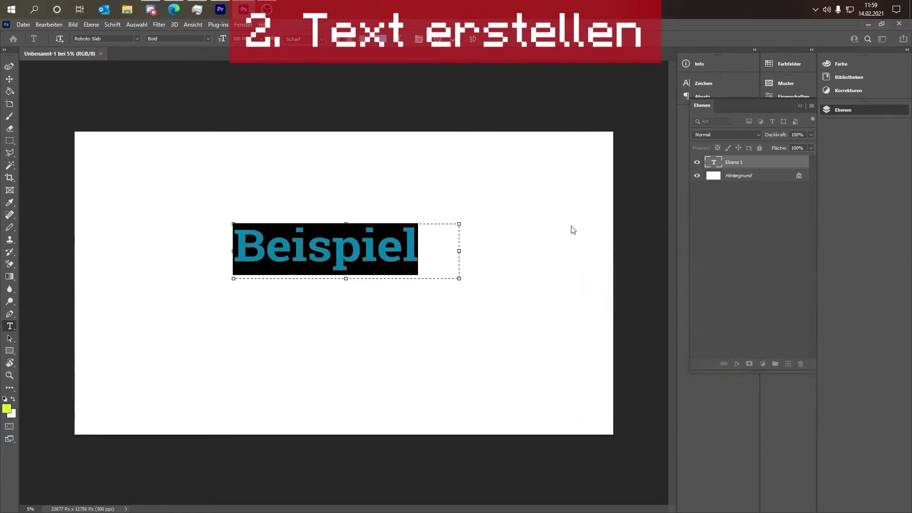
click(451, 39)
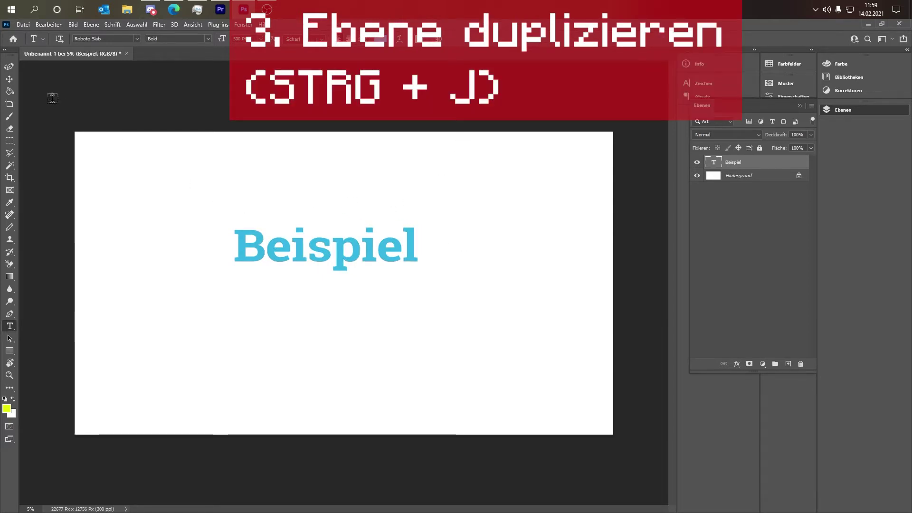
Duplicate the Beispiel text layer into 'Beispiel Kopie' and start editing the copy's text colour.
click(9, 79)
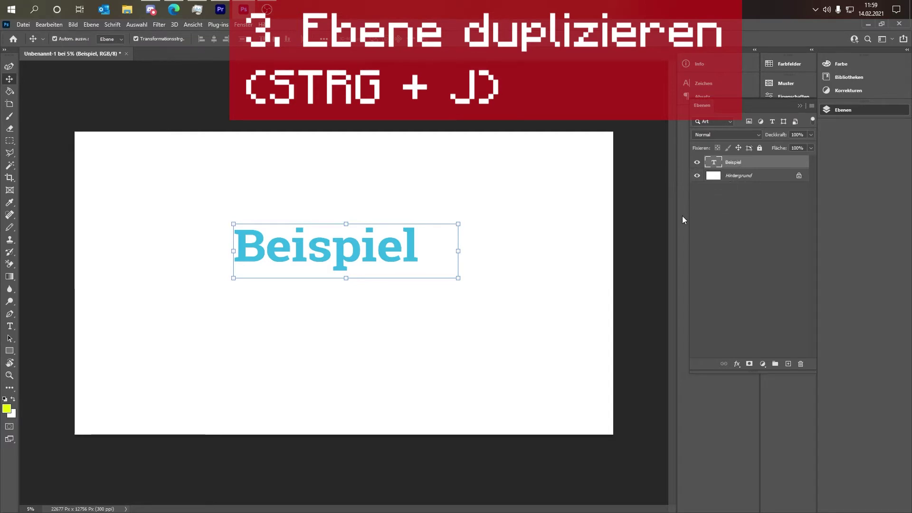
key(ctrl+j)
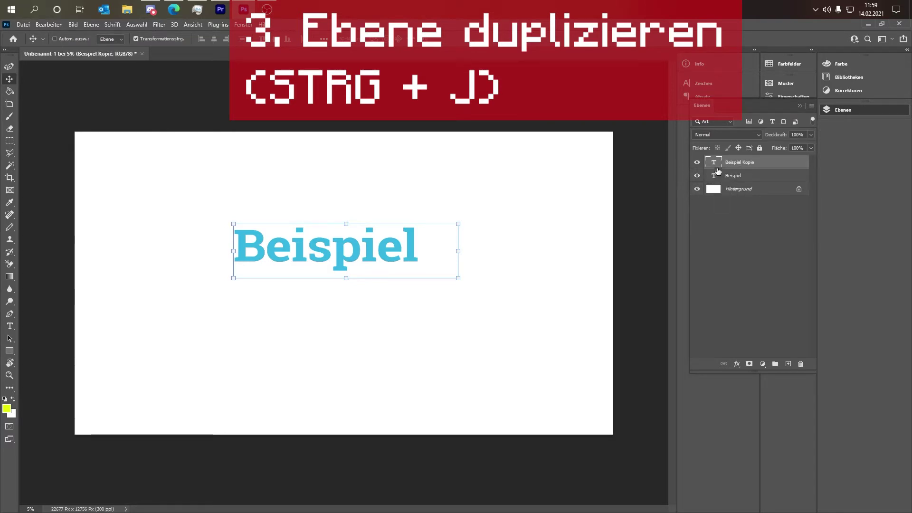
click(697, 176)
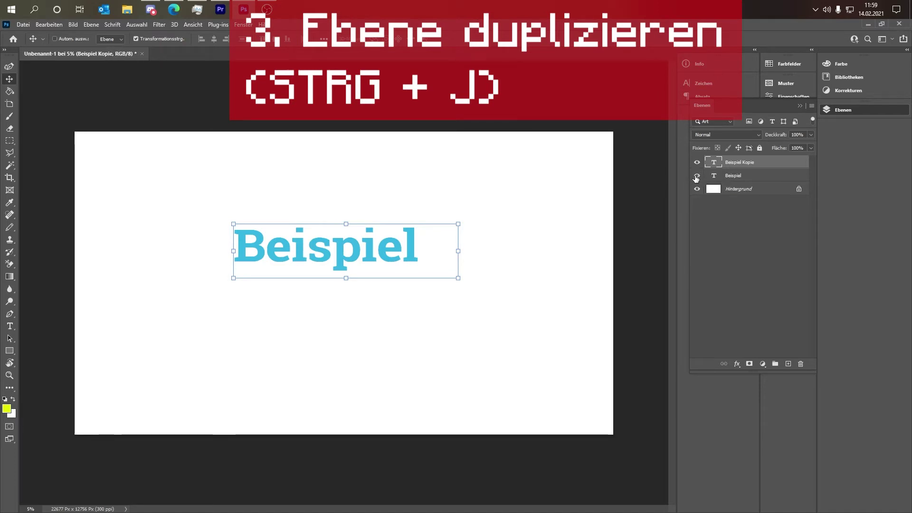
click(698, 176)
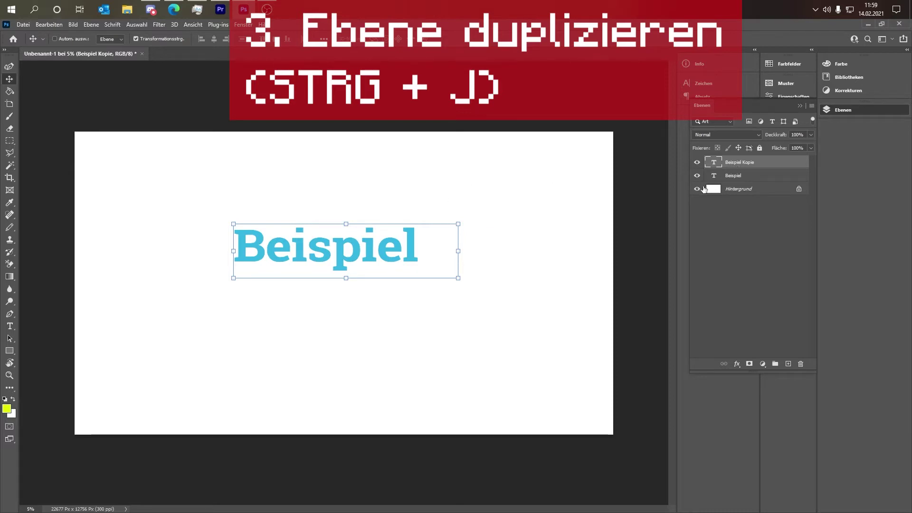
click(736, 176)
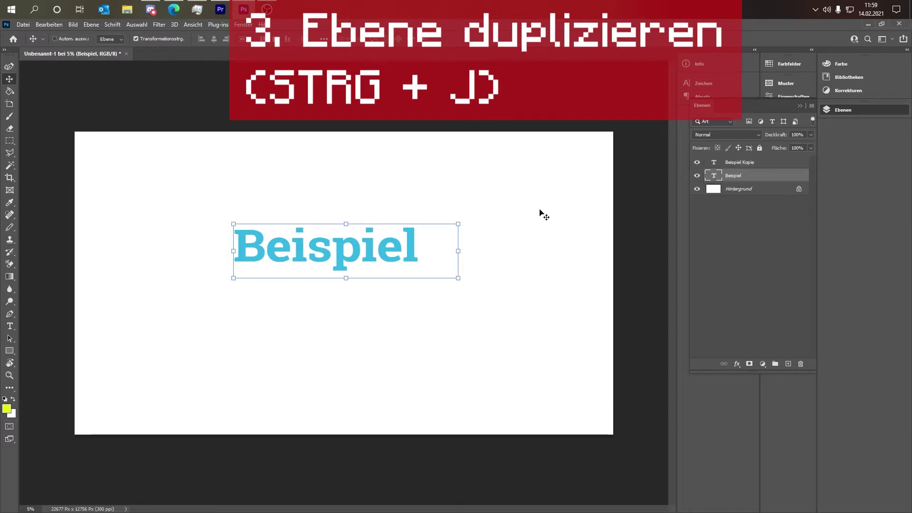
double_click(375, 249)
click(383, 40)
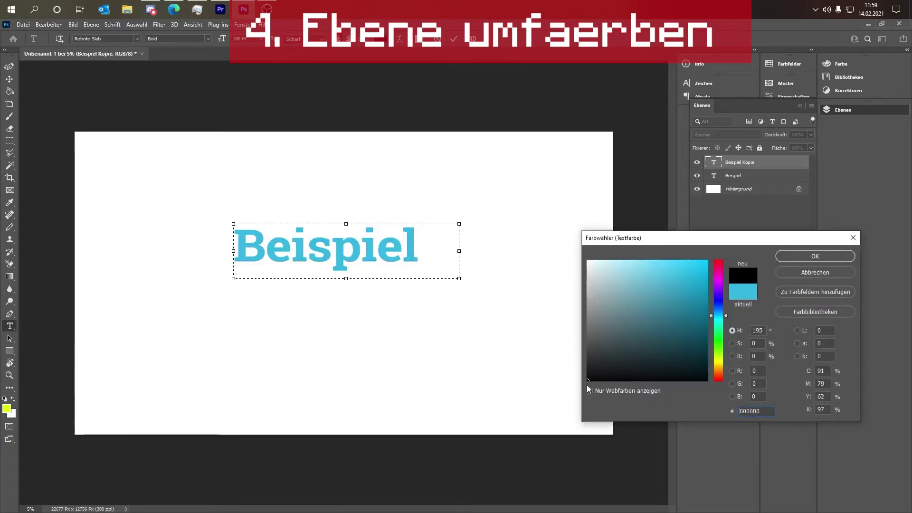
Make the lower Beispiel layer's text black while keeping the top text cyan.
click(815, 256)
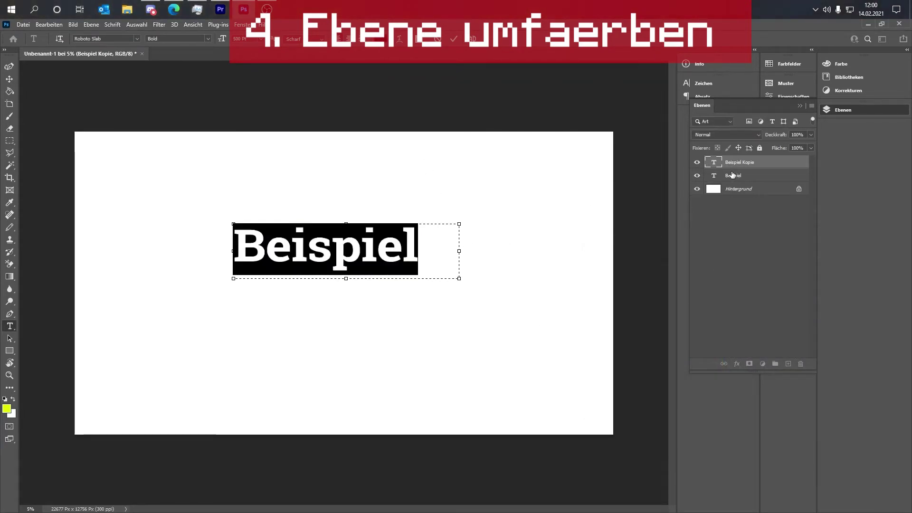
key(ctrl+Return)
key(v)
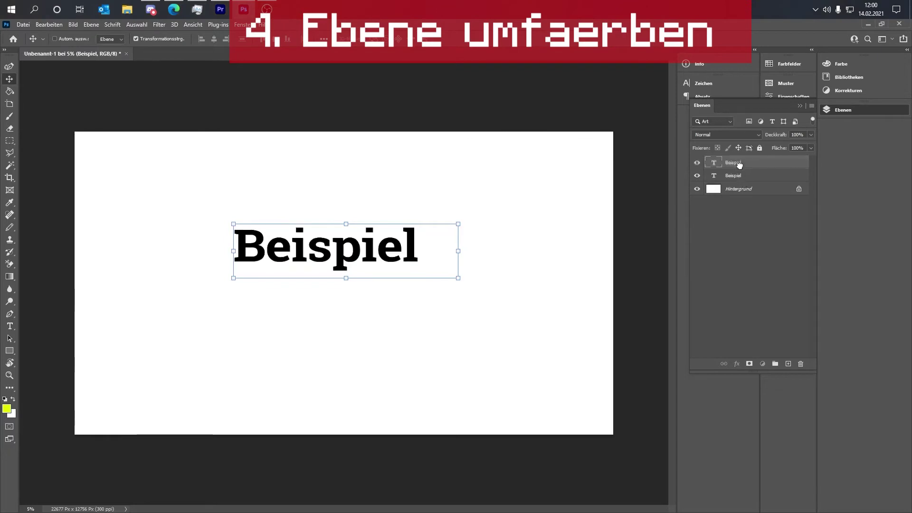
key(ctrl+z)
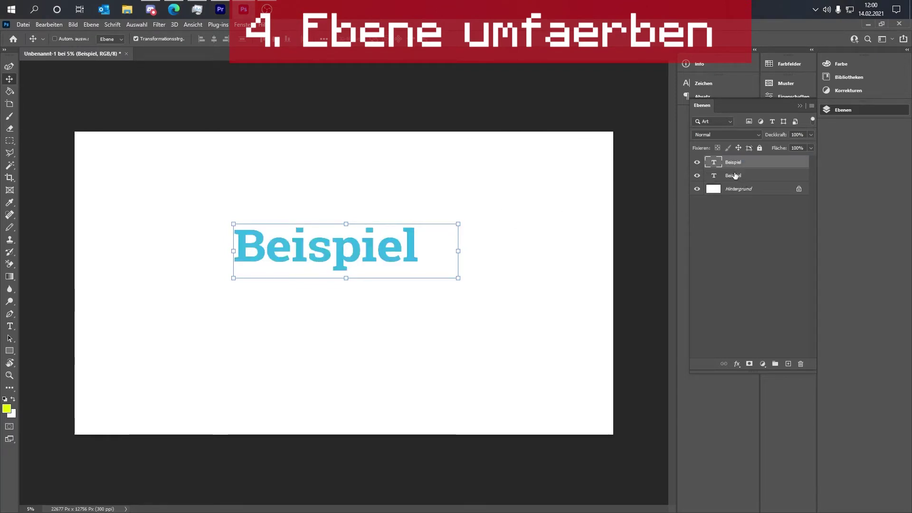
Offset the black Beispiel layer slightly downward as a shadow, then reselect the cyan layer.
click(735, 176)
drag(396, 251, 397, 258)
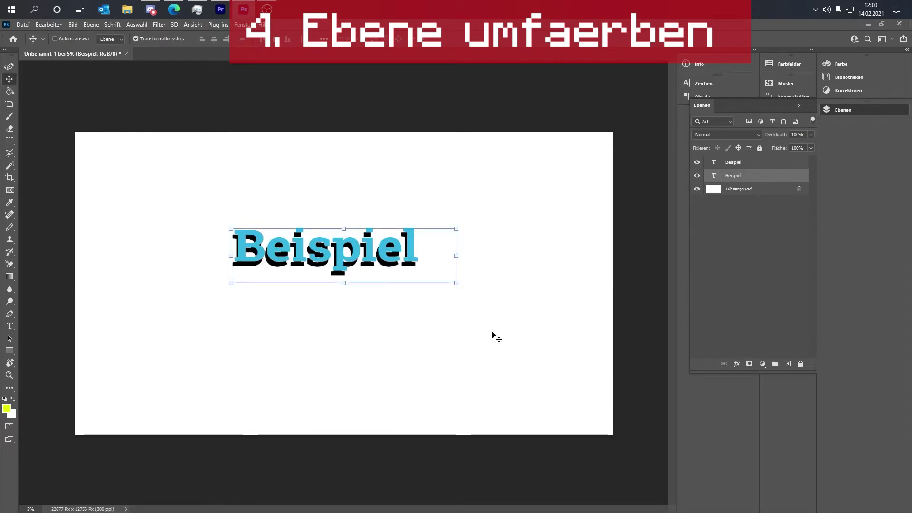
key(shift+Up)
key(shift+Up)
key(shift+Up)
key(shift+Up)
key(shift+Up)
key(shift+Up)
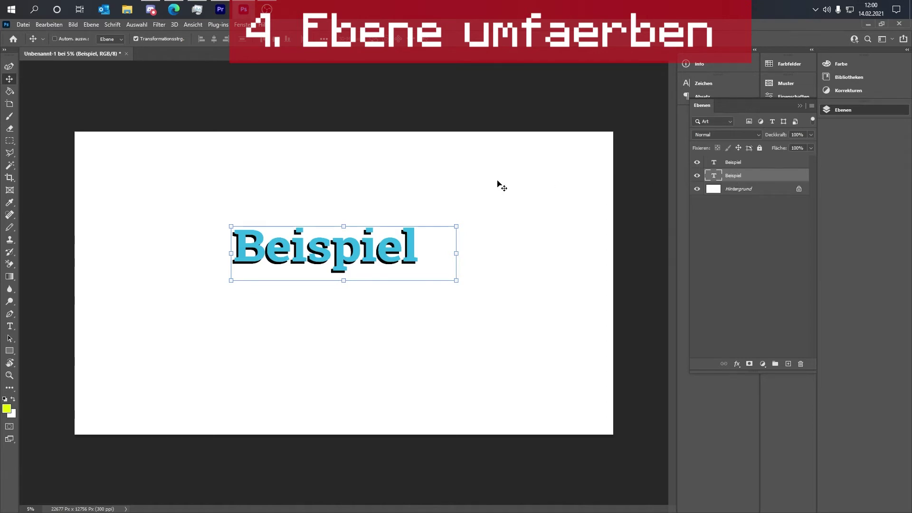
click(748, 165)
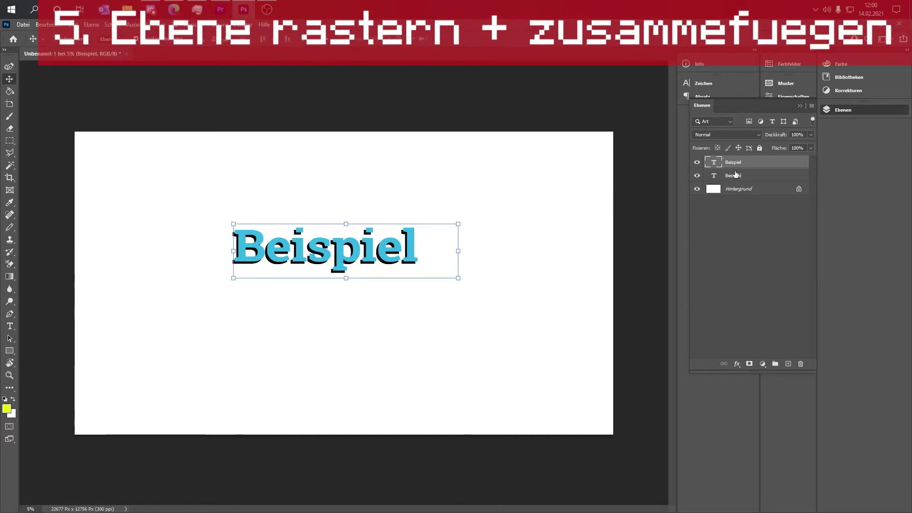
Select both Beispiel text layers and rasterize them with Text rastern.
shift+click(736, 176)
right_click(738, 175)
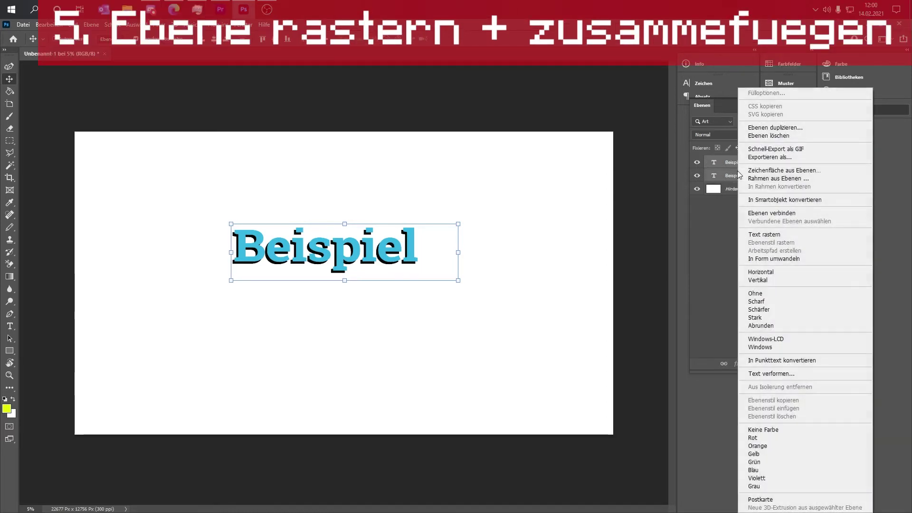
click(786, 236)
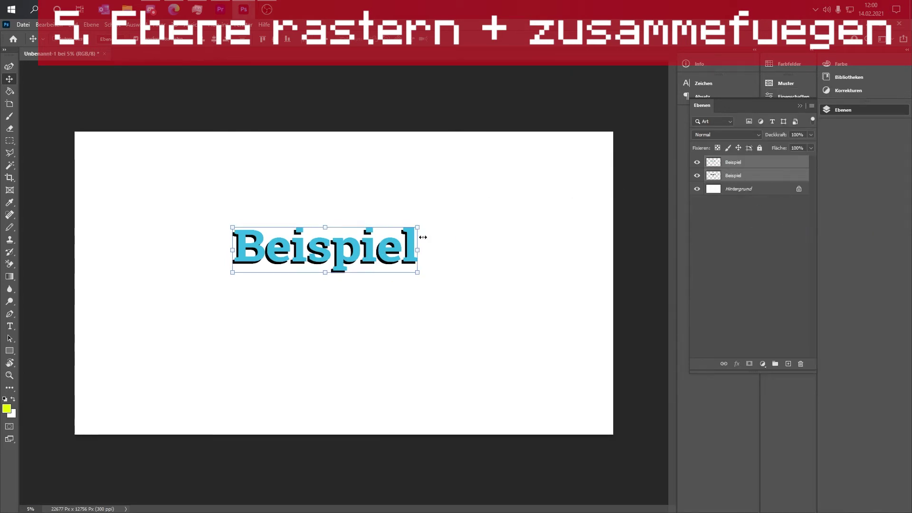
Merge the two rasterized layers into one Beispiel layer with Auf eine Ebene reduzieren, then deselect it.
right_click(734, 177)
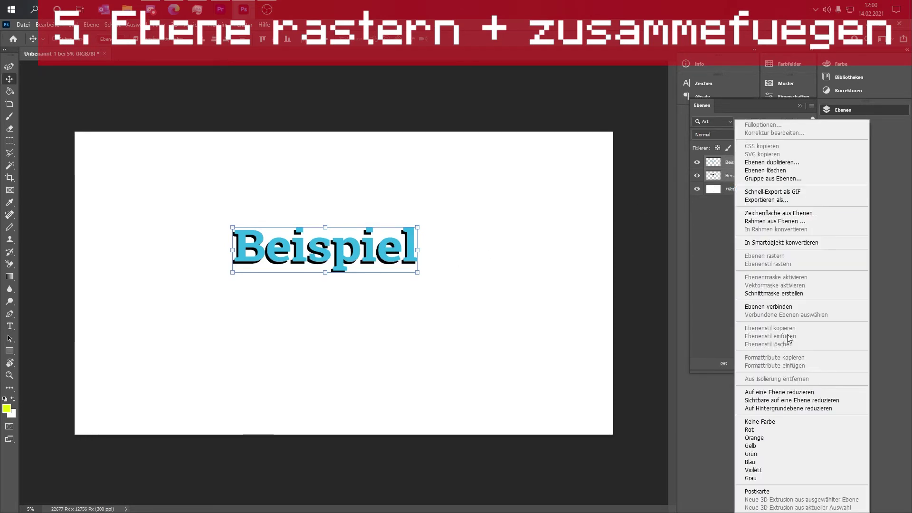
click(777, 392)
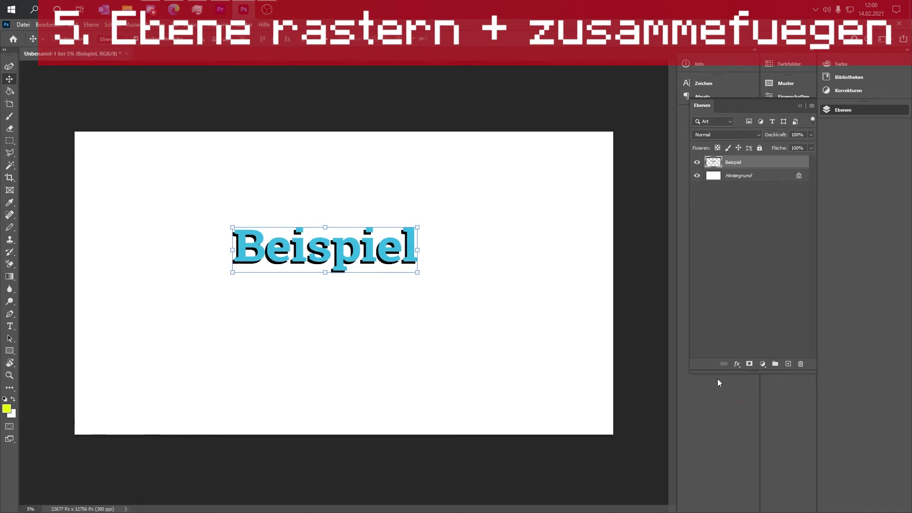
click(760, 262)
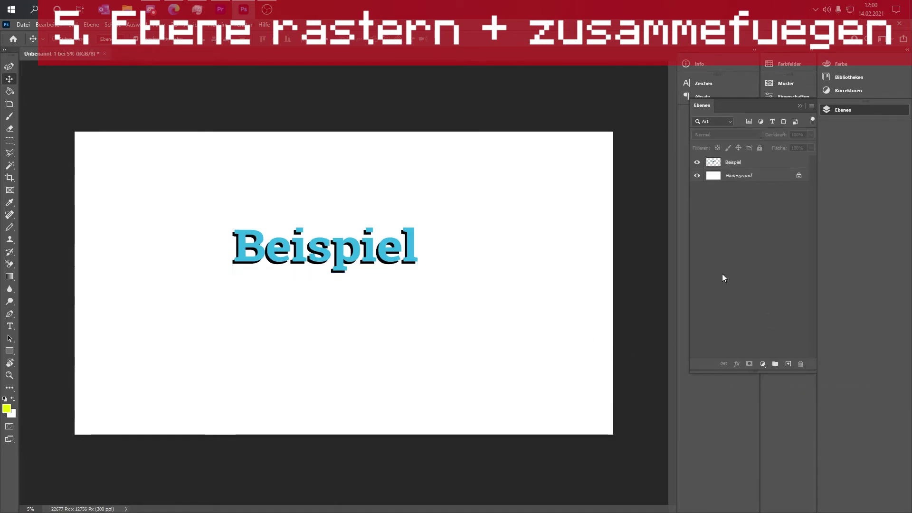
click(52, 25)
click(61, 22)
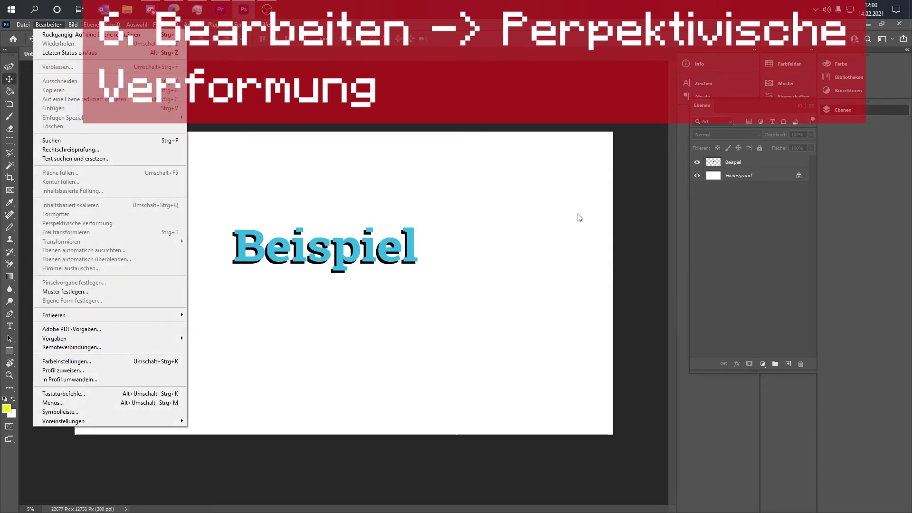
Start Perspektivische Verformung on the merged Beispiel layer with a grid drawn around the text.
click(730, 163)
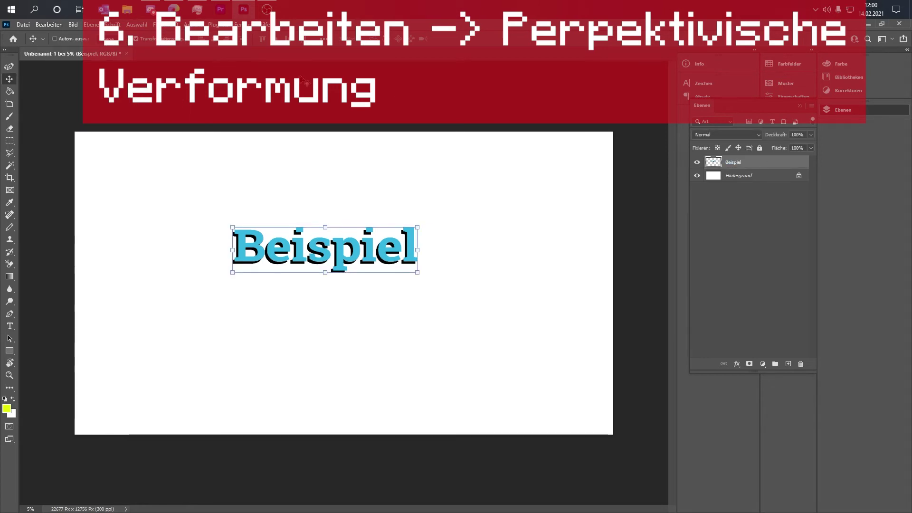
click(55, 25)
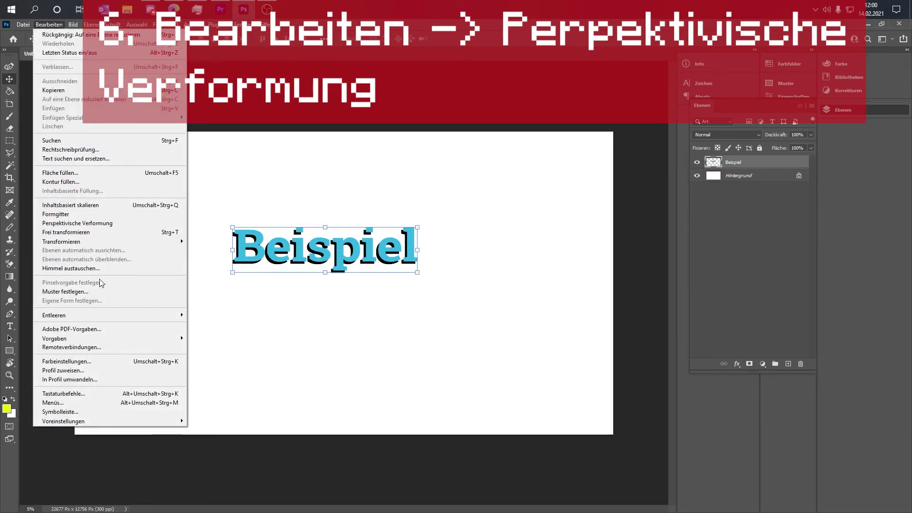
click(90, 226)
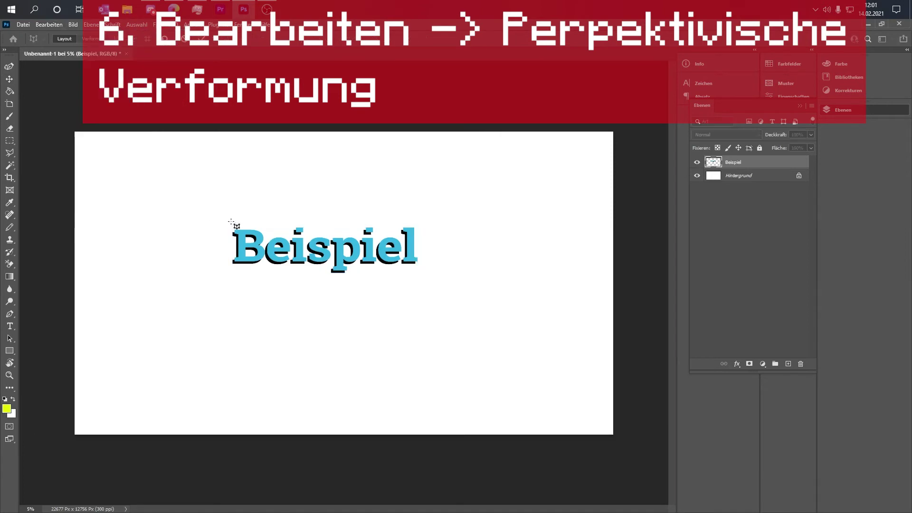
drag(222, 215, 433, 285)
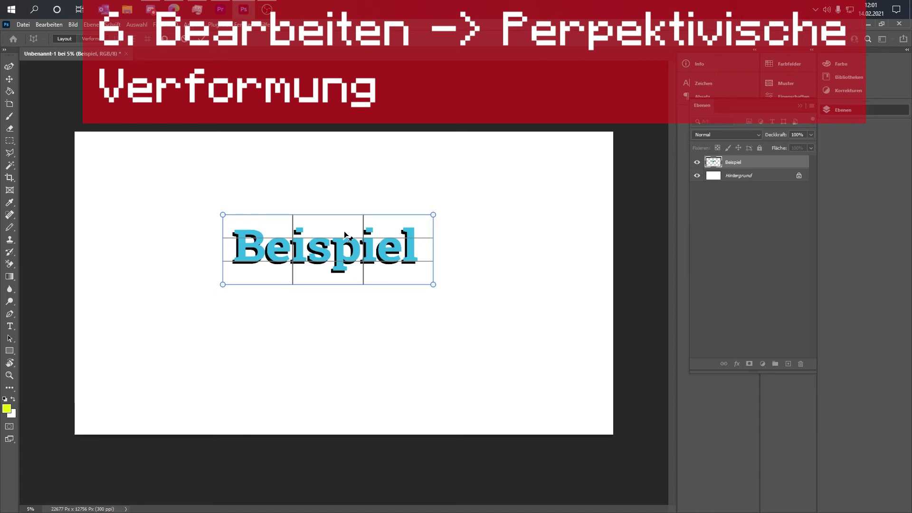
Switch the perspective warp from Layout to warp mode with the W key.
key(w)
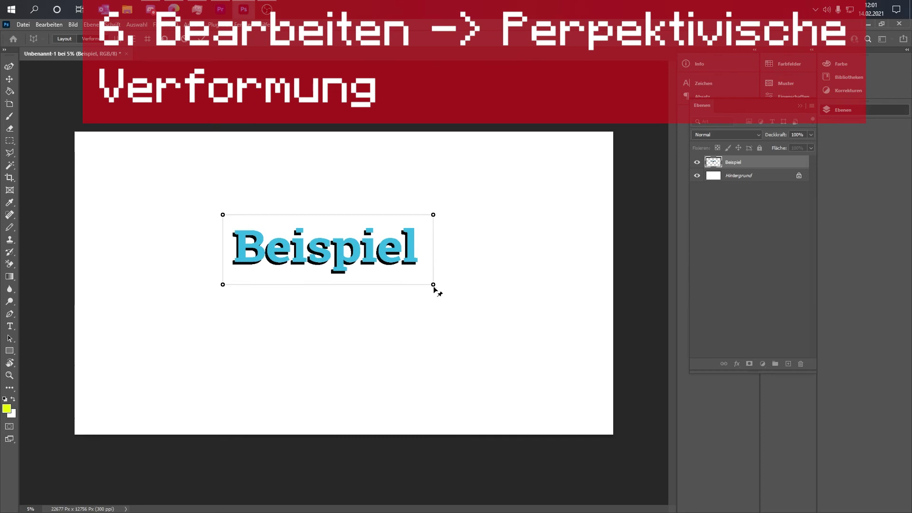
Drag the four warp corners into a trapezoid, small on the left and large on the right, then apply it.
drag(434, 287, 475, 345)
drag(433, 216, 471, 196)
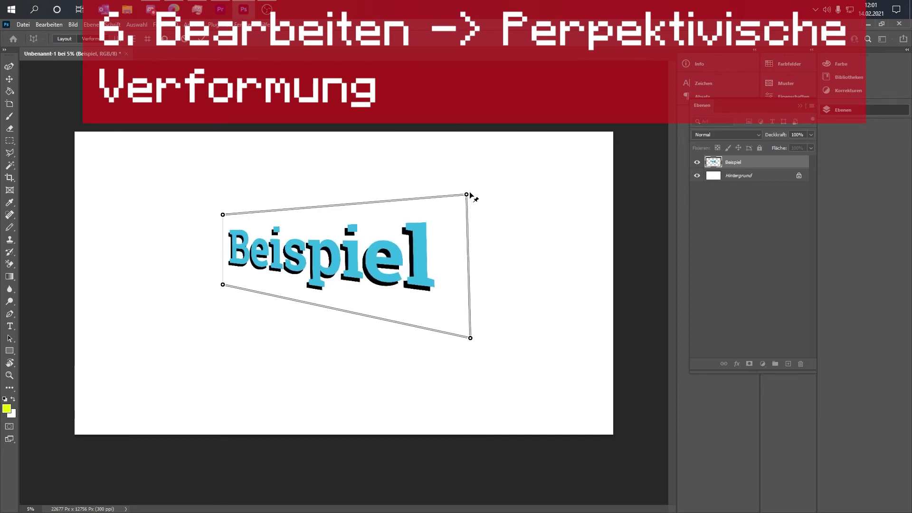
drag(223, 286, 256, 278)
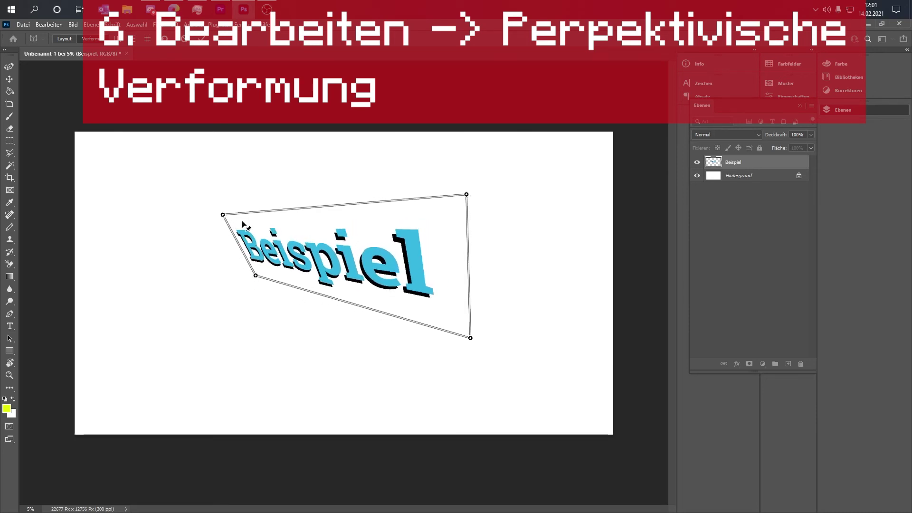
drag(224, 217, 257, 241)
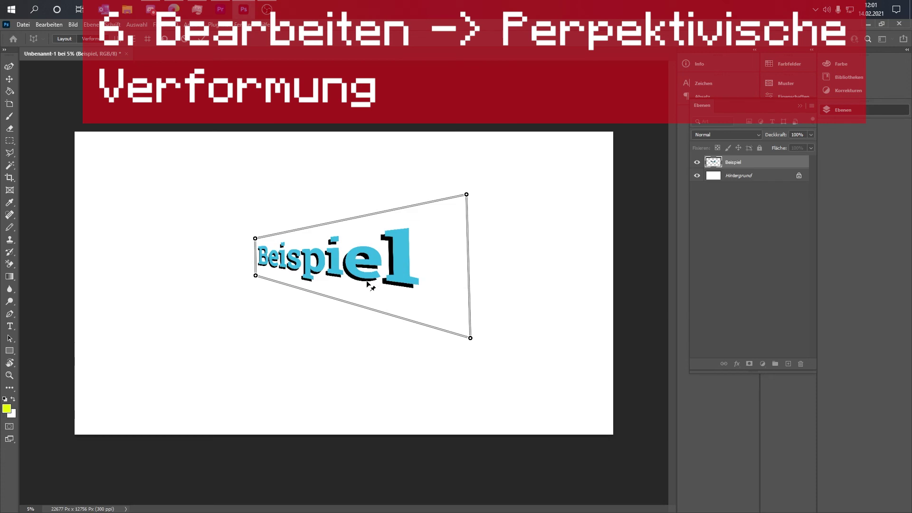
key(Return)
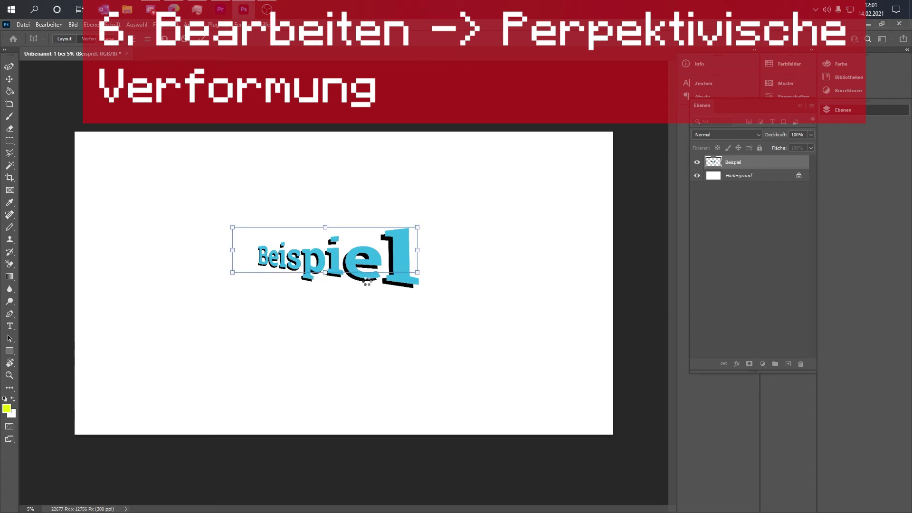